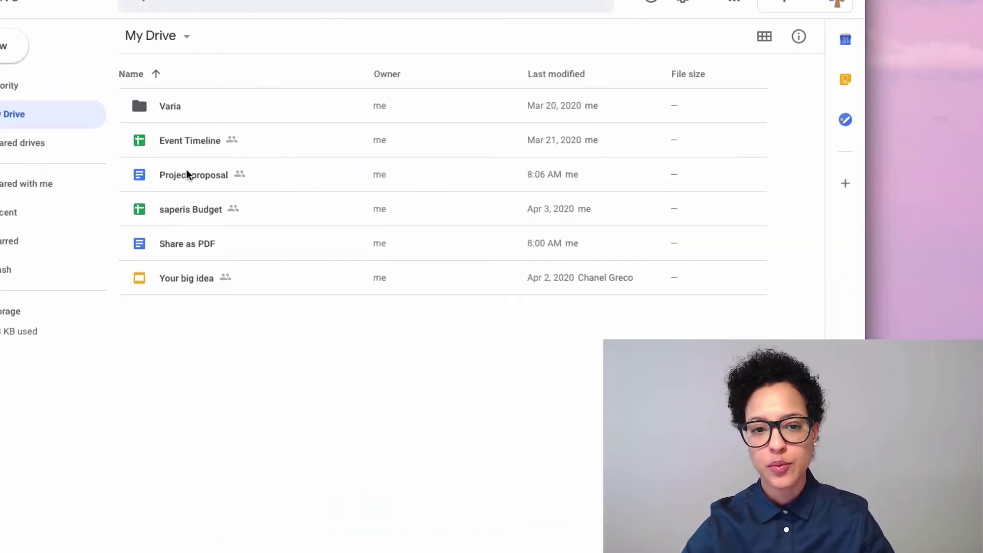
# Add the suggested recipient to Project proposal's sharing, with email notification turned off
pyautogui.click(187, 176)
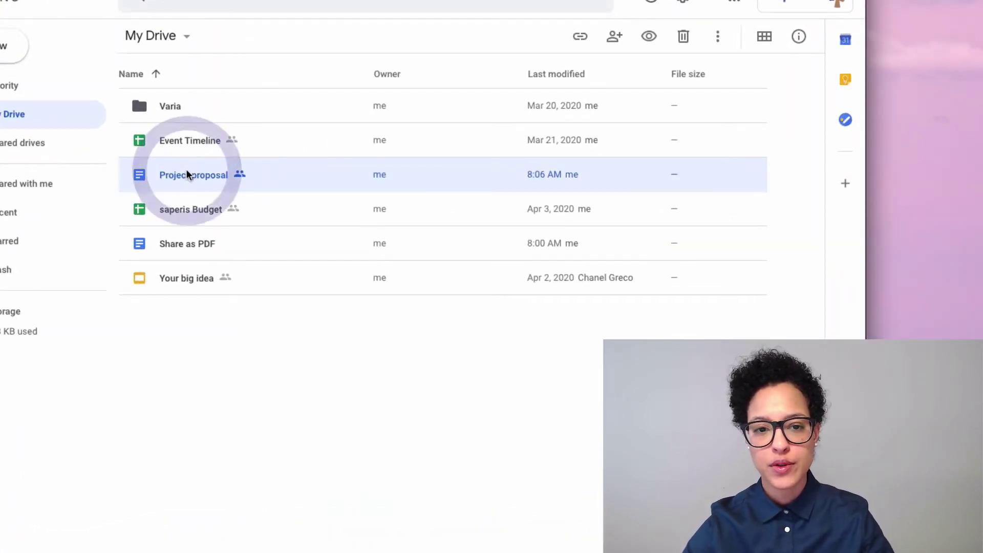
pyautogui.click(615, 37)
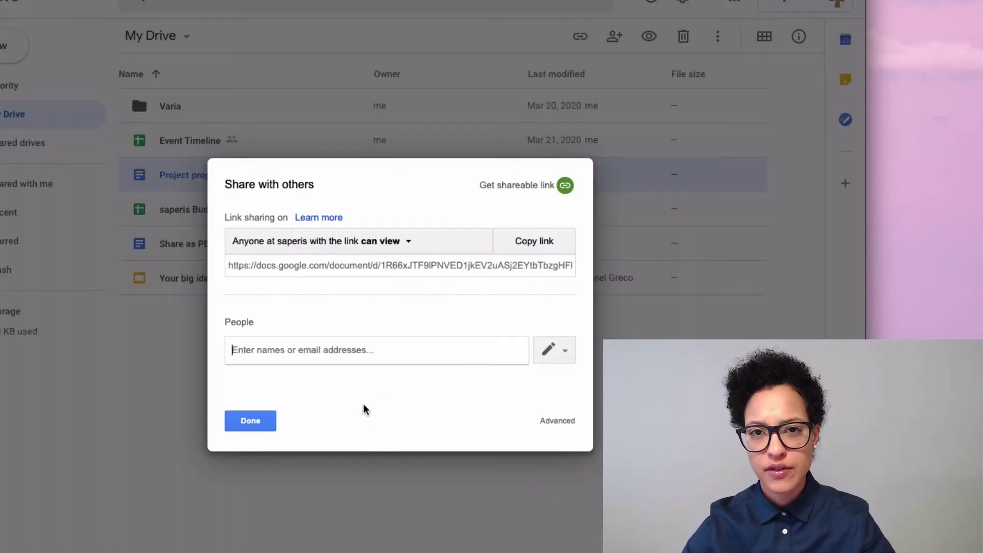
pyautogui.write('c')
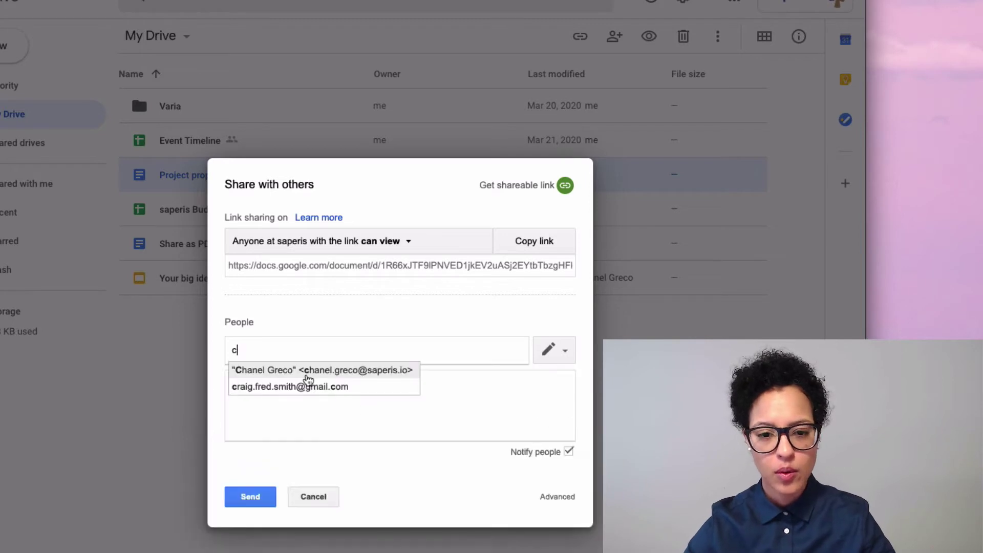
pyautogui.click(303, 387)
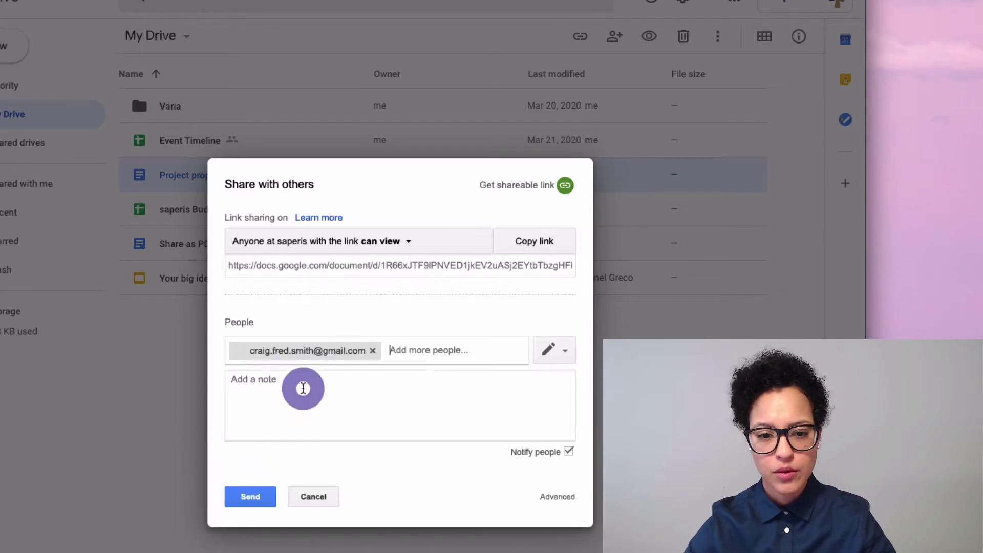
pyautogui.click(568, 451)
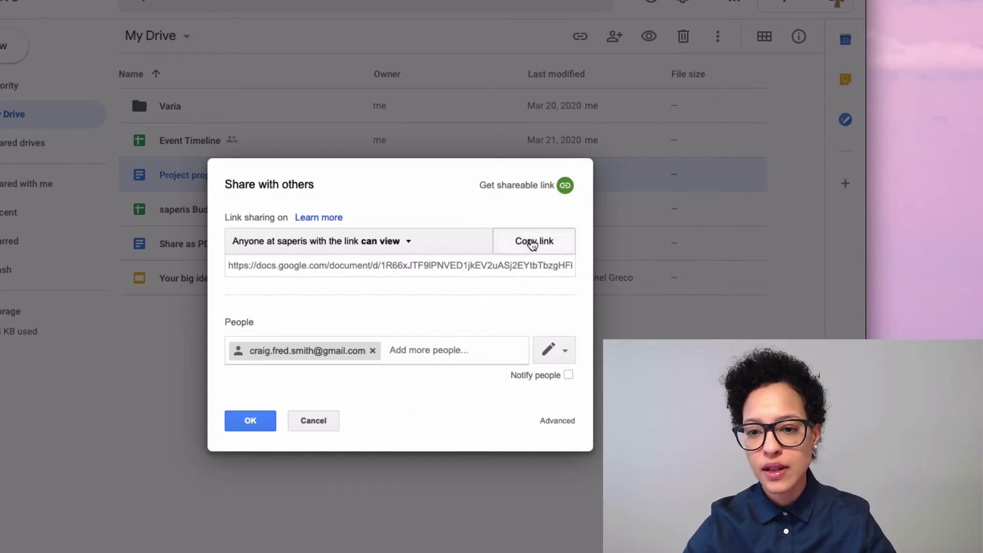
# Copy the document's sharing link and save the share, skipping the invitation email
pyautogui.click(533, 242)
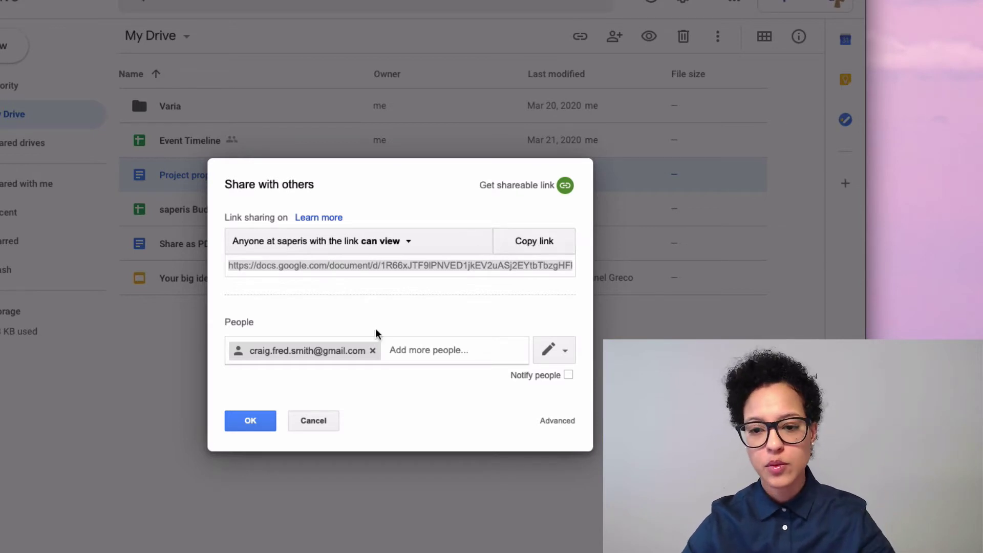
pyautogui.click(250, 421)
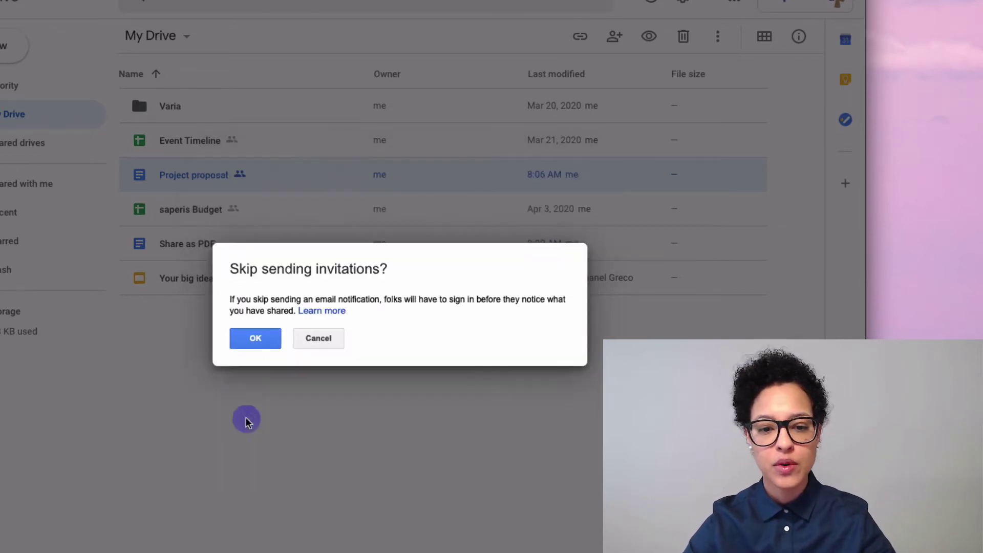
pyautogui.click(256, 339)
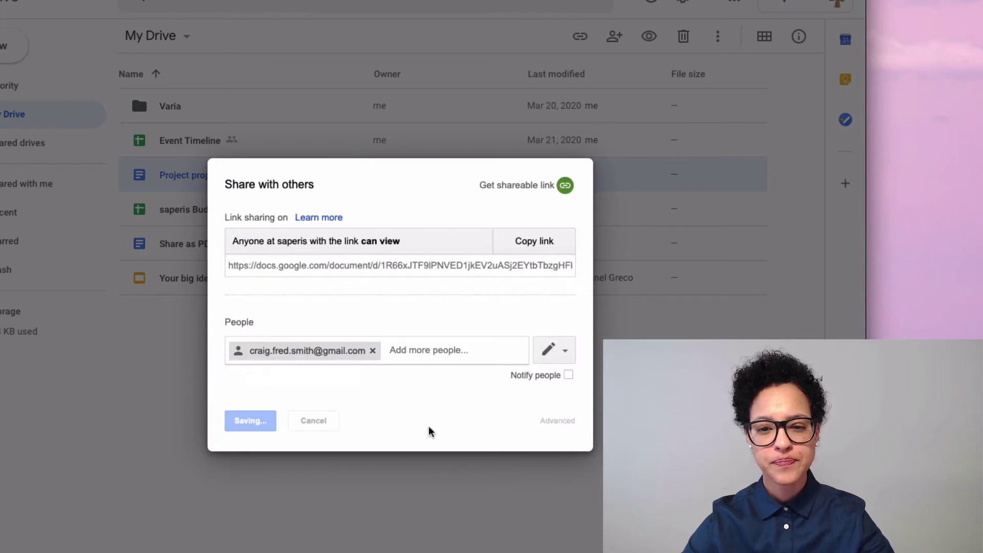
pyautogui.click(249, 341)
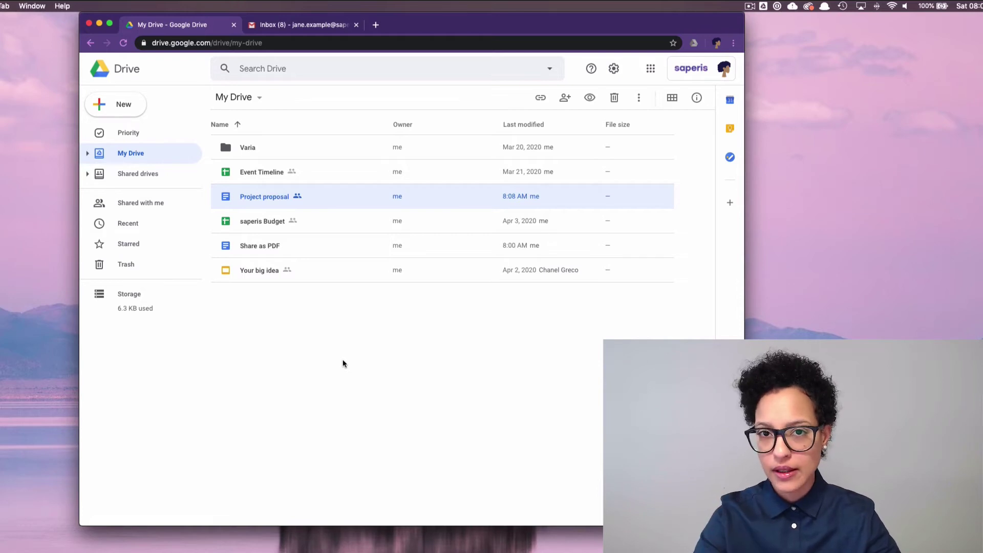
# Paste the document link after 'proposal:', replace edit?usp=sharing with export?format=pdf, and send
pyautogui.click(301, 25)
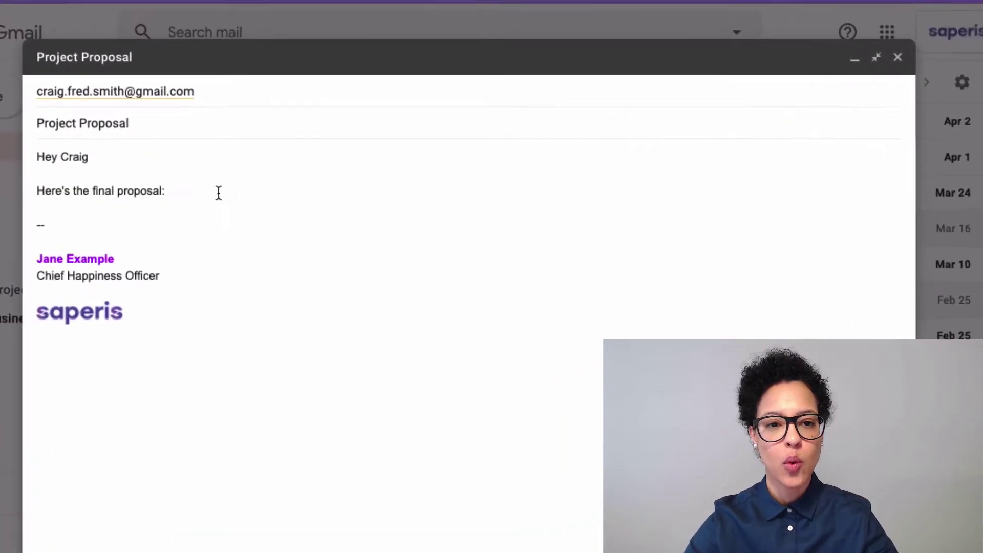
pyautogui.click(262, 177)
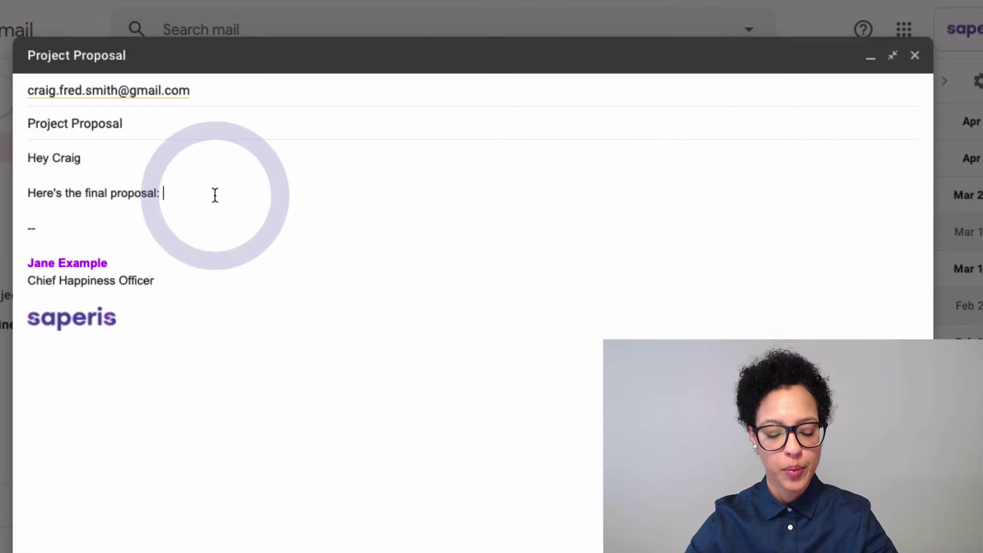
pyautogui.hotkey('ctrl', 'v')
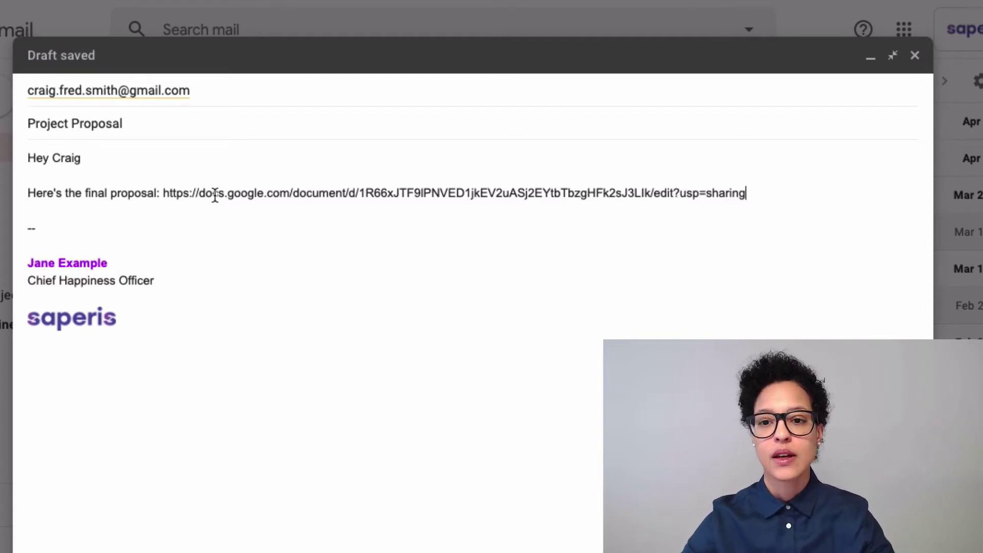
pyautogui.moveTo(751, 197); pyautogui.dragTo(652, 197)
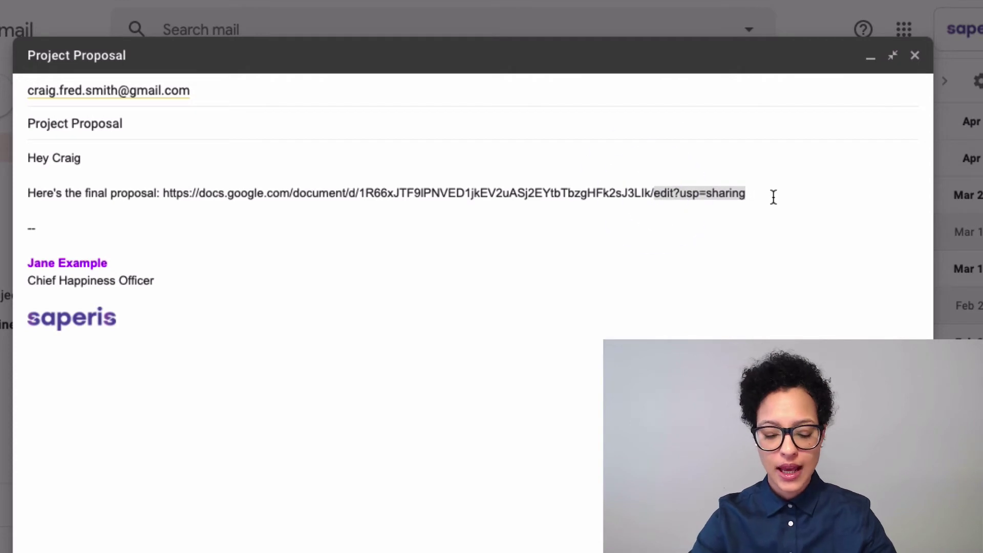
pyautogui.press('BackSpace')
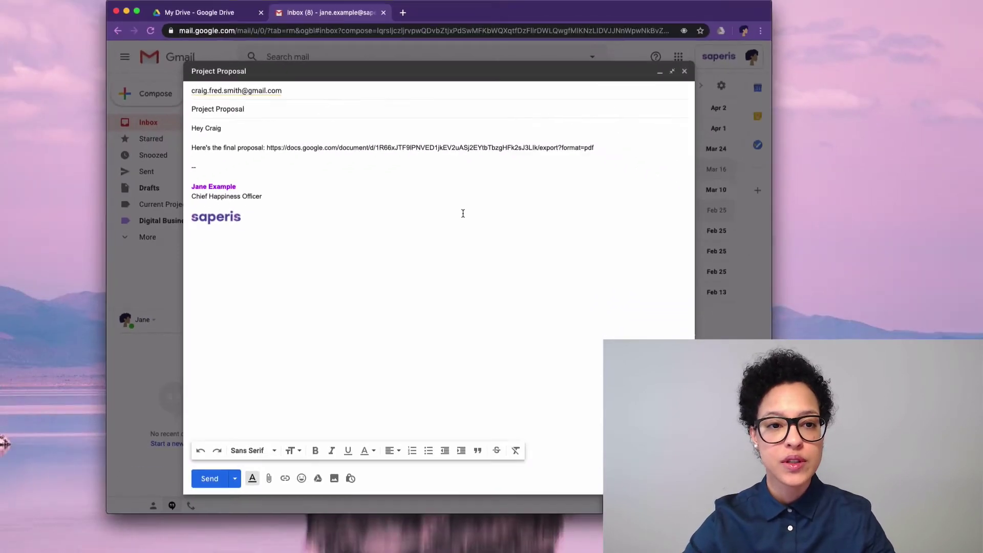
pyautogui.click(213, 480)
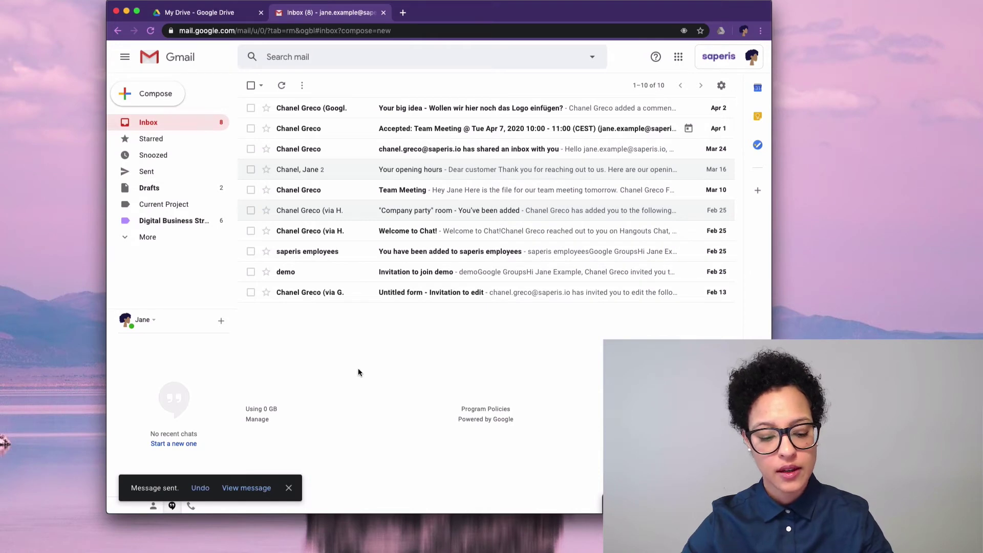
pyautogui.hotkey('ctrl', 'Right')
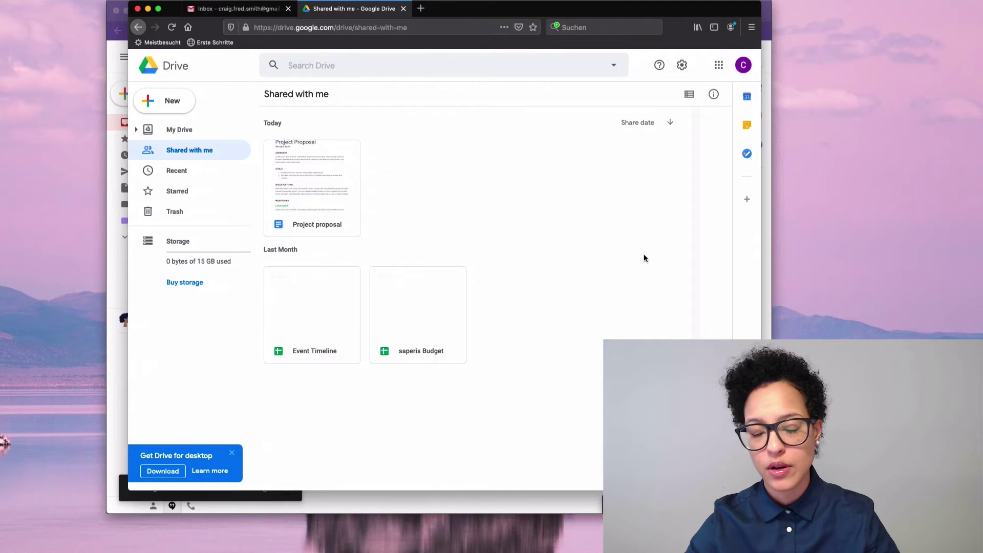
pyautogui.click(238, 9)
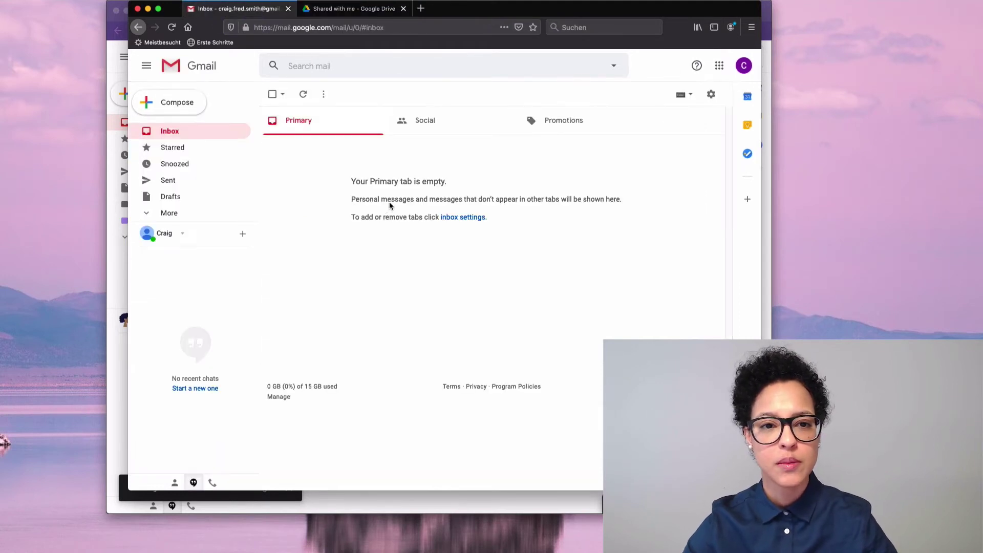
pyautogui.click(305, 95)
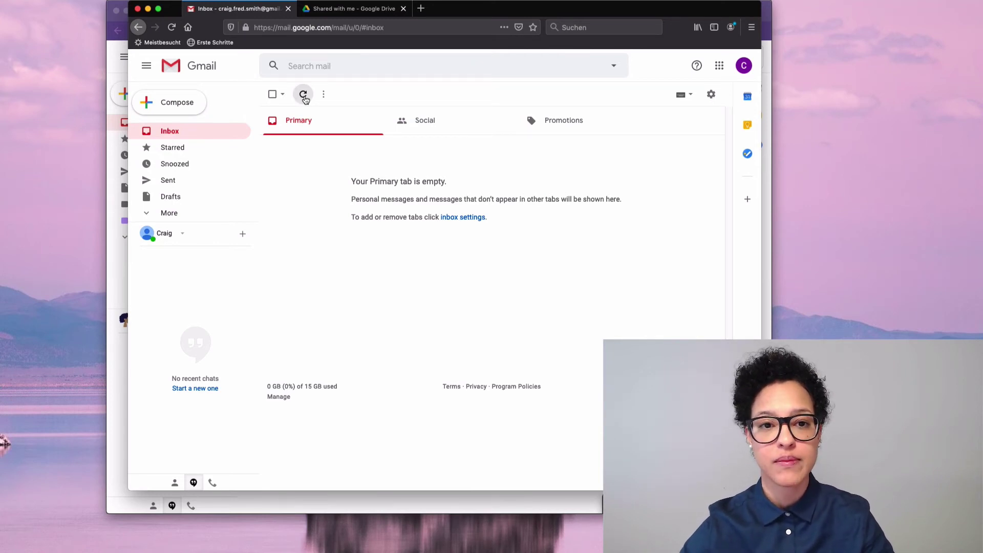
pyautogui.click(304, 95)
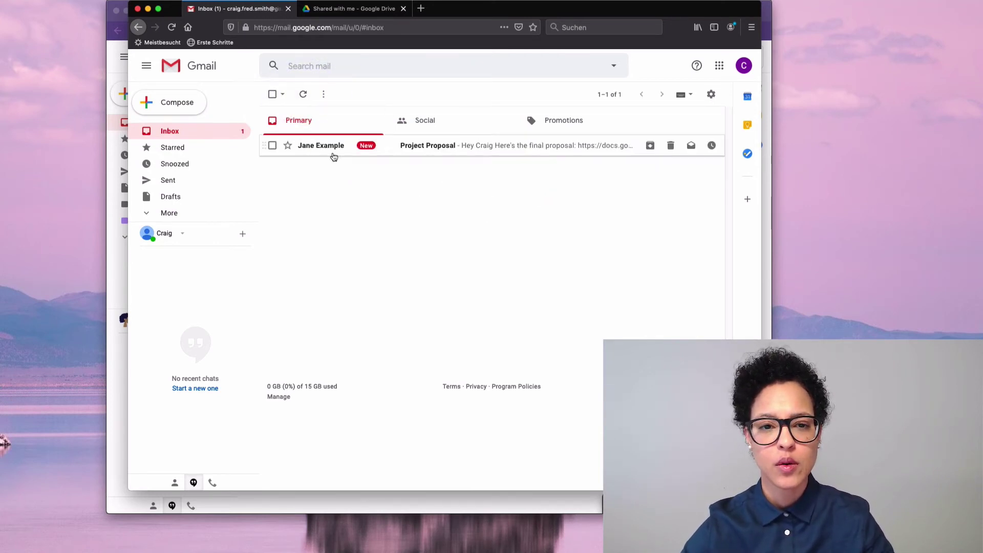
pyautogui.click(330, 145)
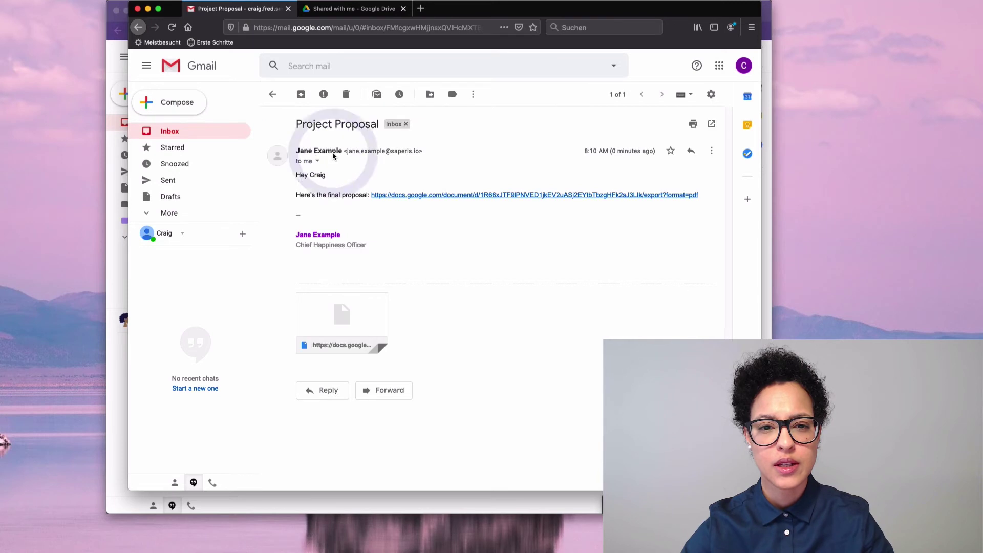
# Follow the email's PDF link and open Project proposal.pdf with Adobe Acrobat Reader DC
pyautogui.click(526, 198)
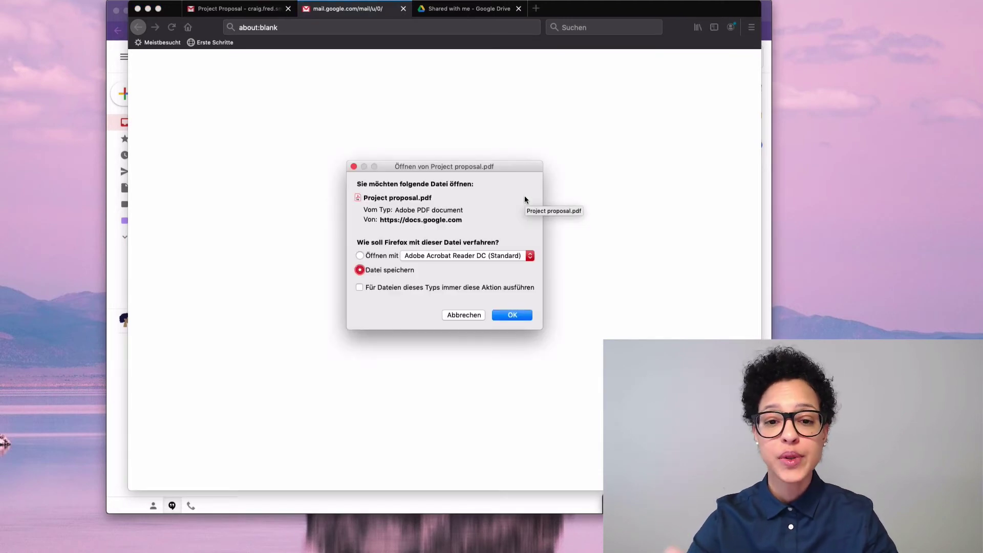
pyautogui.click(359, 255)
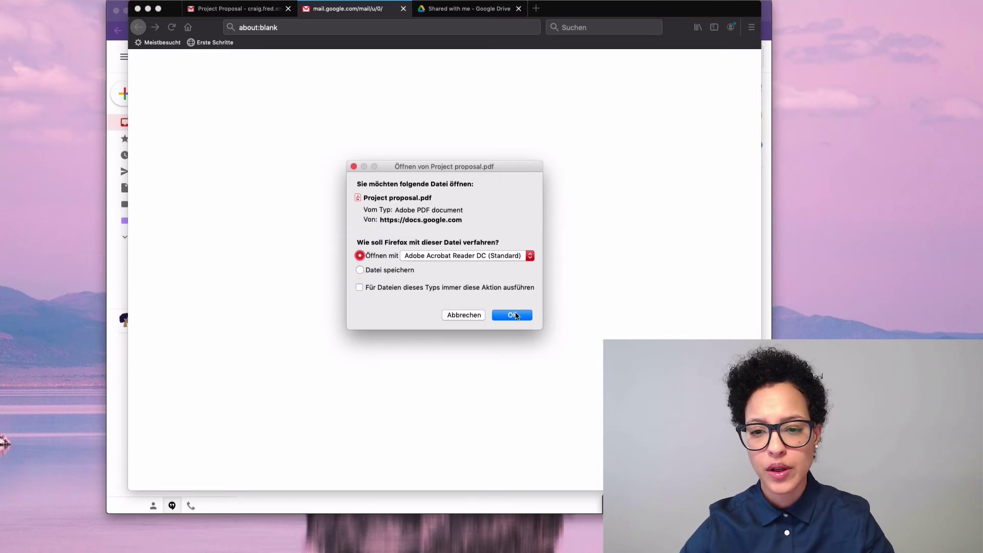
pyautogui.click(516, 314)
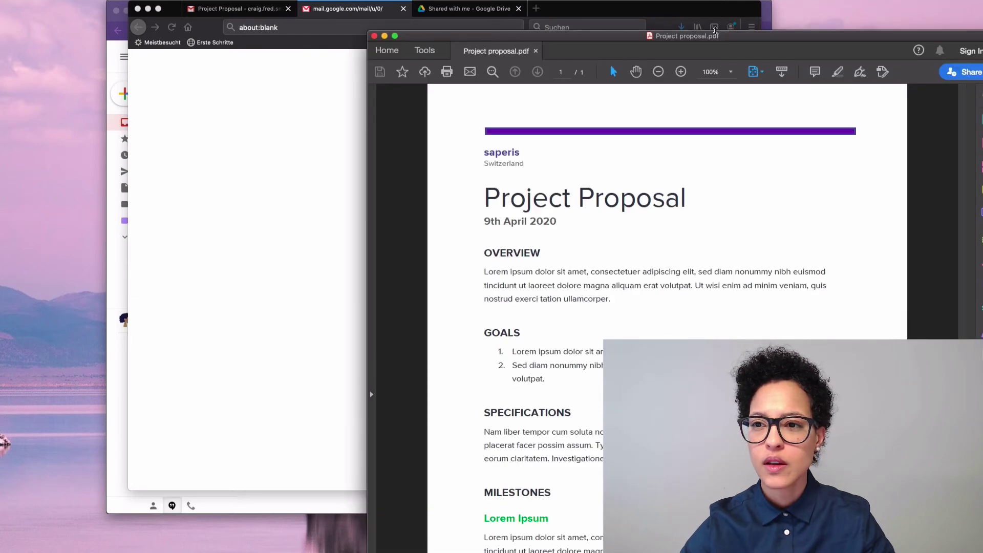
# Move and shrink the Acrobat window to fit the whole page, then return to Jane's Gmail
pyautogui.moveTo(716, 31); pyautogui.dragTo(496, 4)
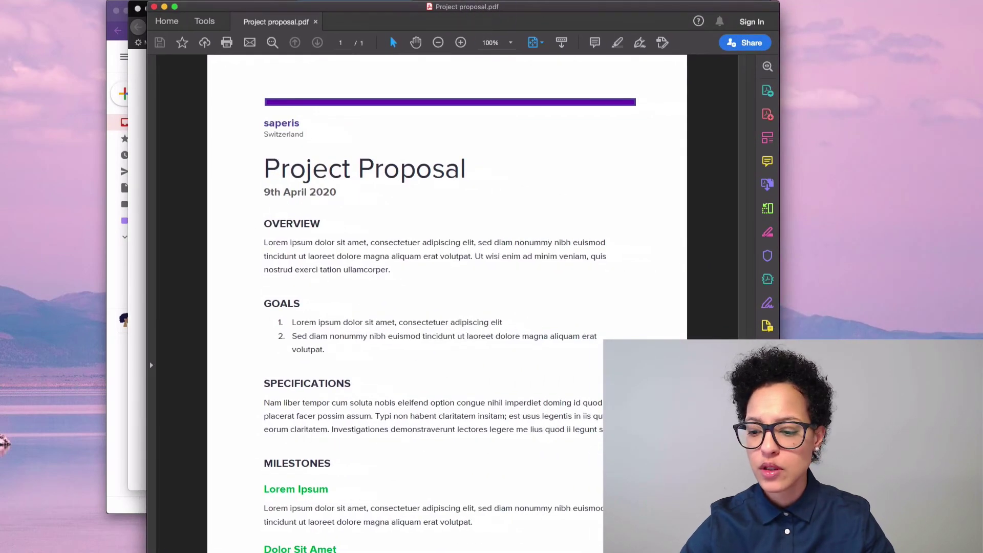
pyautogui.moveTo(777, 549); pyautogui.dragTo(761, 511)
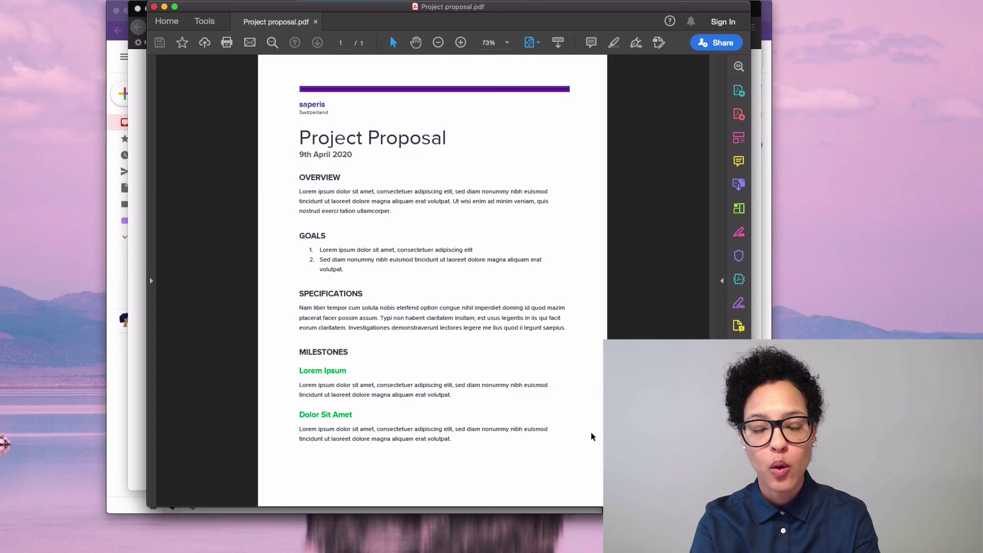
pyautogui.click(123, 378)
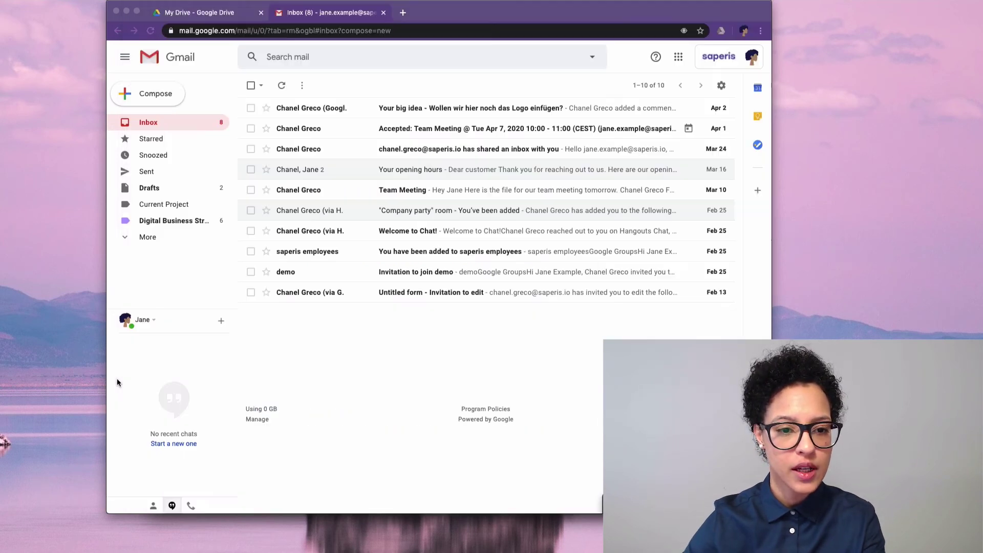
# Open Jane's Sent folder and the Project Proposal email sent to Craig
pyautogui.click(176, 173)
pyautogui.click(338, 107)
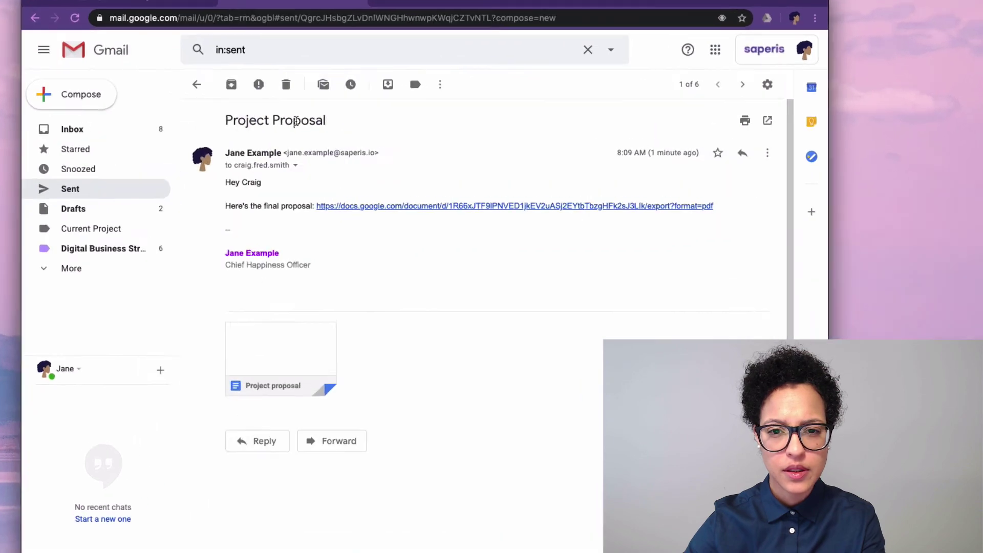